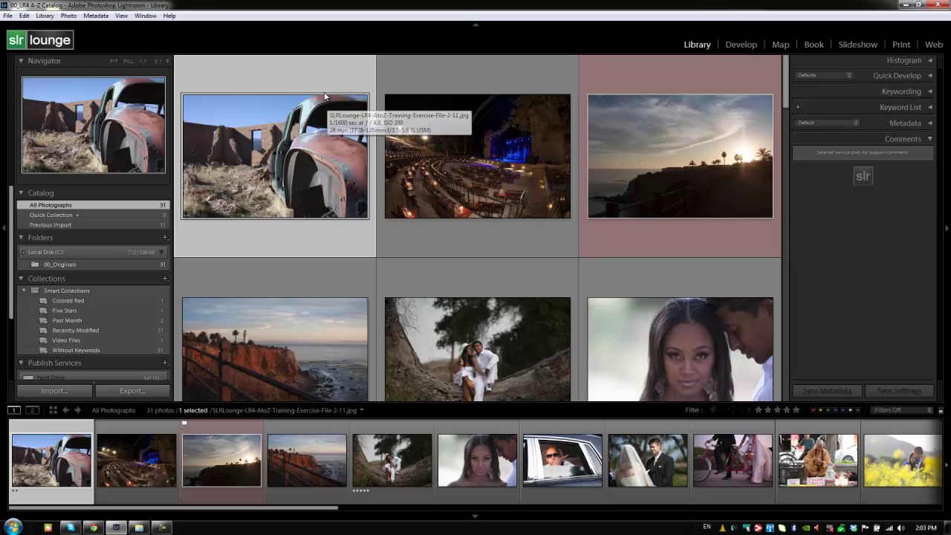
Restore the module header and open Rename 1 Photo for the rusted-car photo, showing File Naming choices
left_click(46, 16)
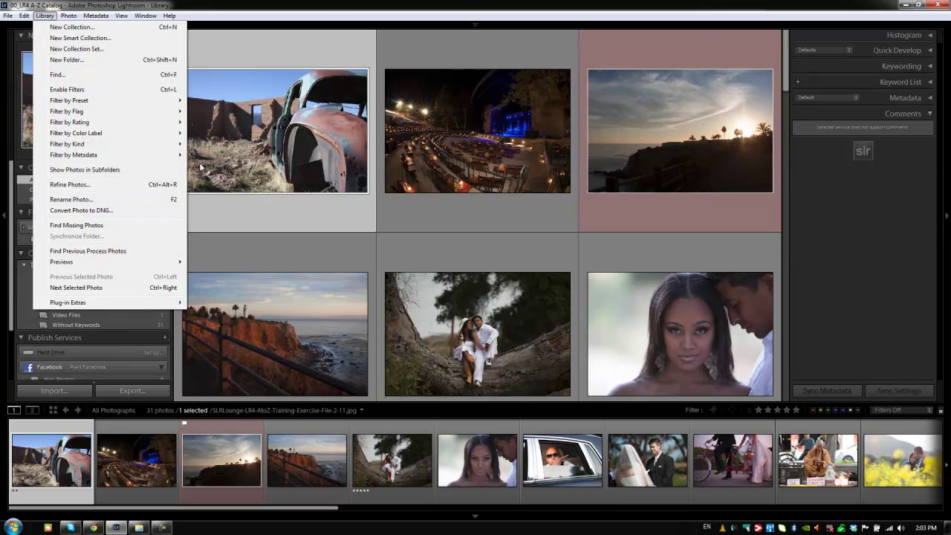
left_click(314, 21)
left_click(325, 25)
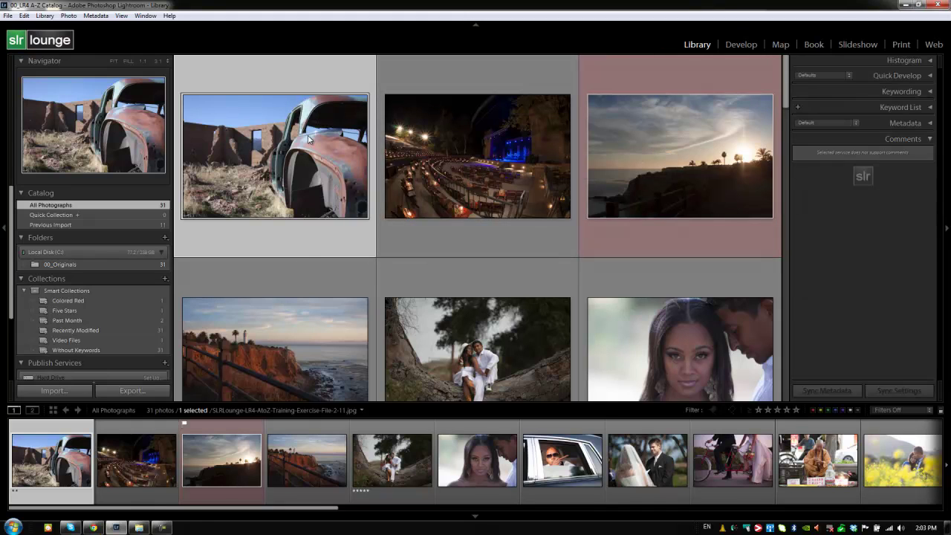
key("F2")
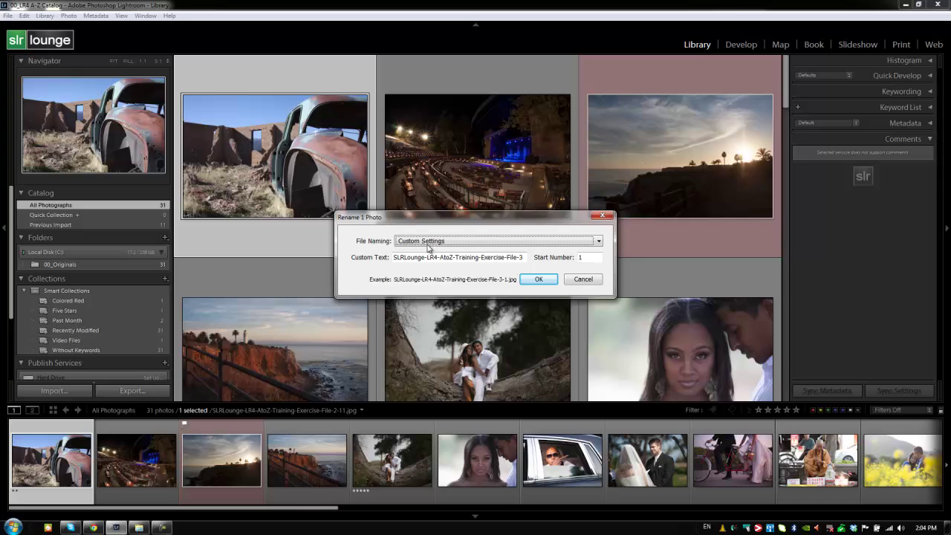
left_click(431, 243)
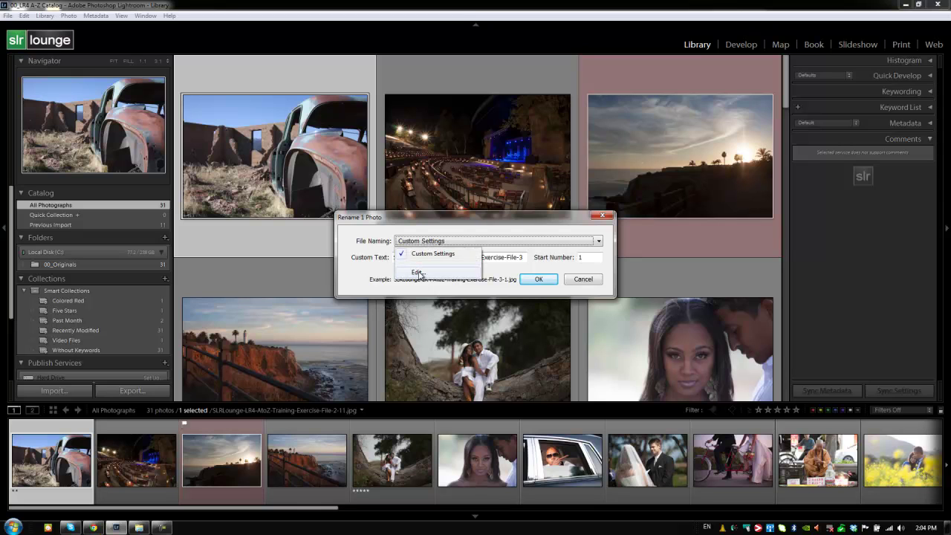
Open the Filename Template Editor from File Naming, backing out once before reopening it
left_click(419, 273)
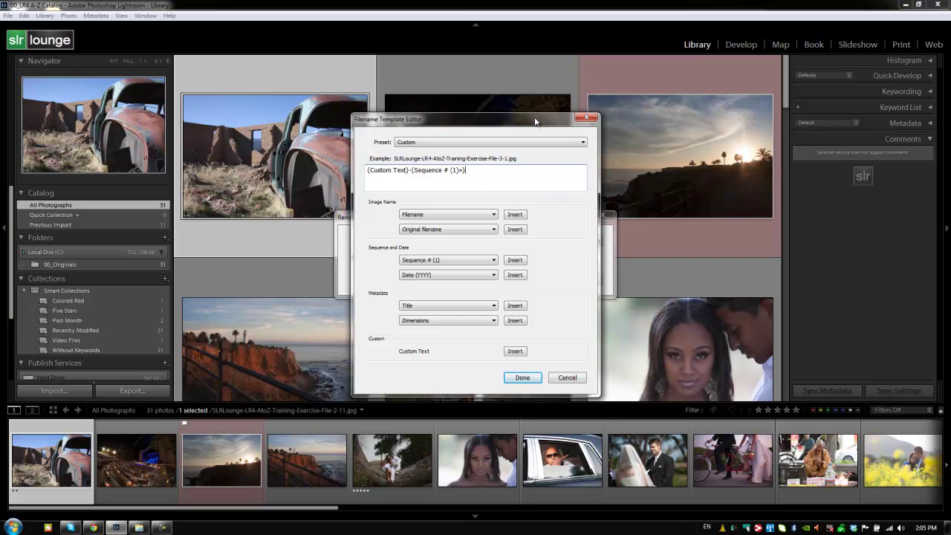
left_click(578, 377)
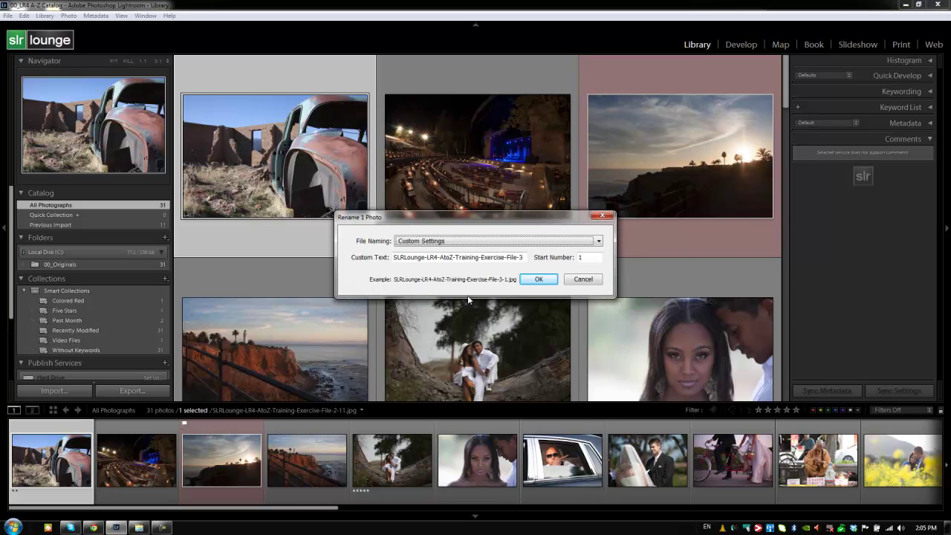
left_click(449, 242)
left_click(442, 266)
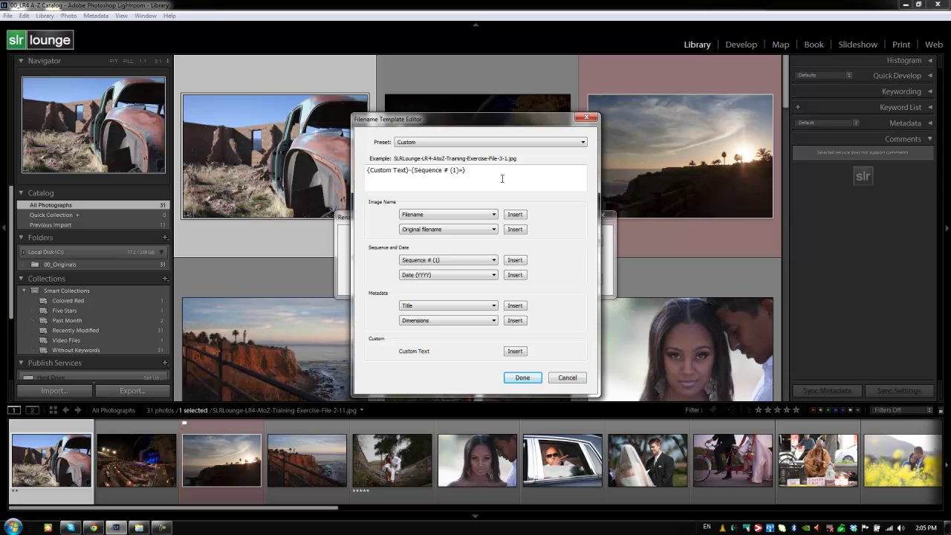
Replace the template tokens with {Folder Name} followed by {Date (YYMMDD)}
key("ctrl+a")
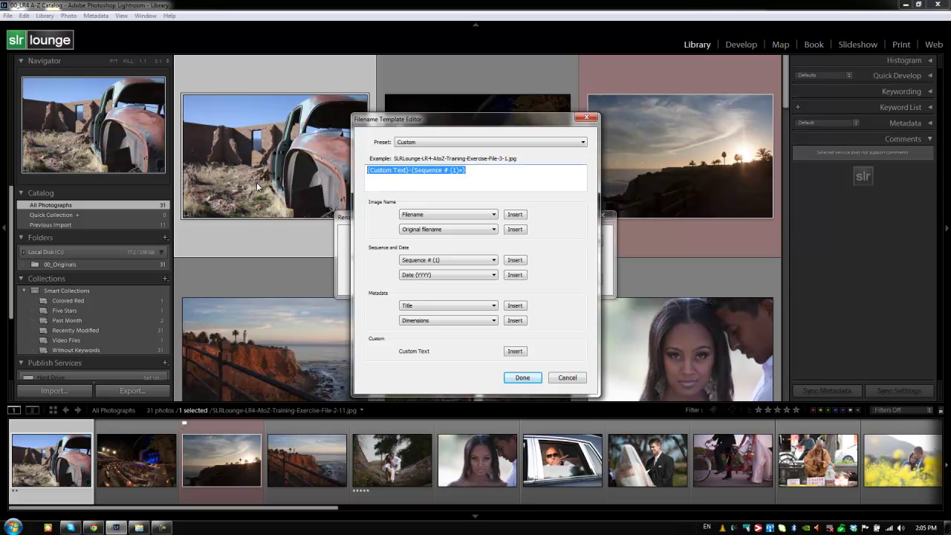
key("Delete")
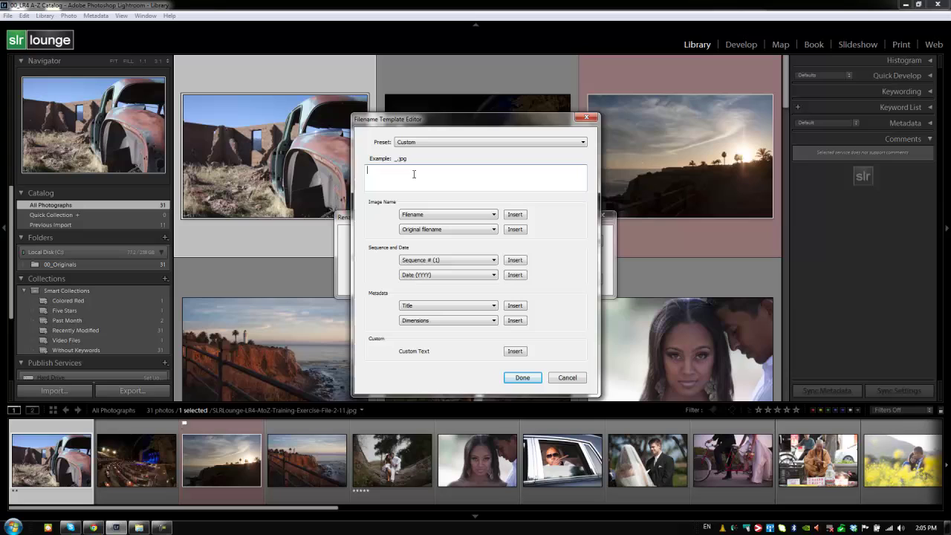
left_click(427, 215)
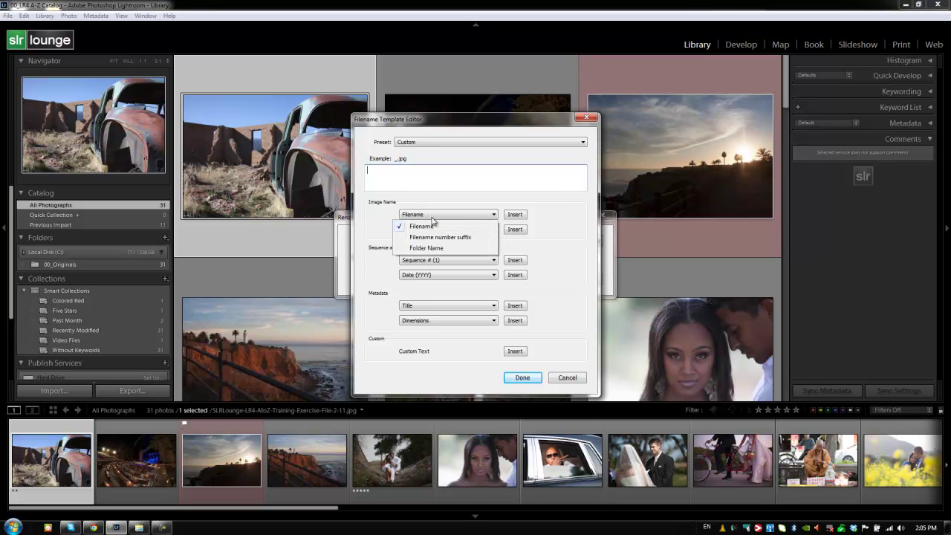
left_click(426, 248)
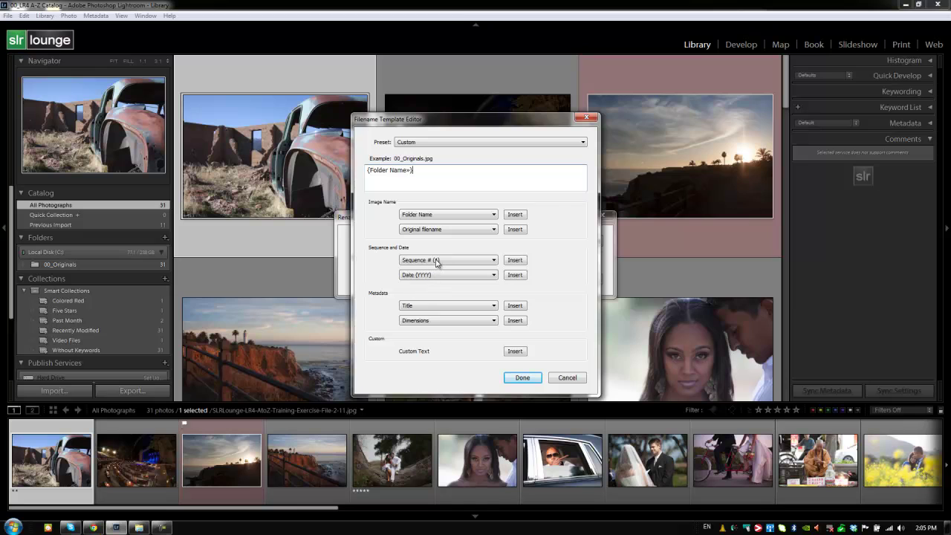
left_click(436, 261)
left_click(438, 272)
left_click(436, 274)
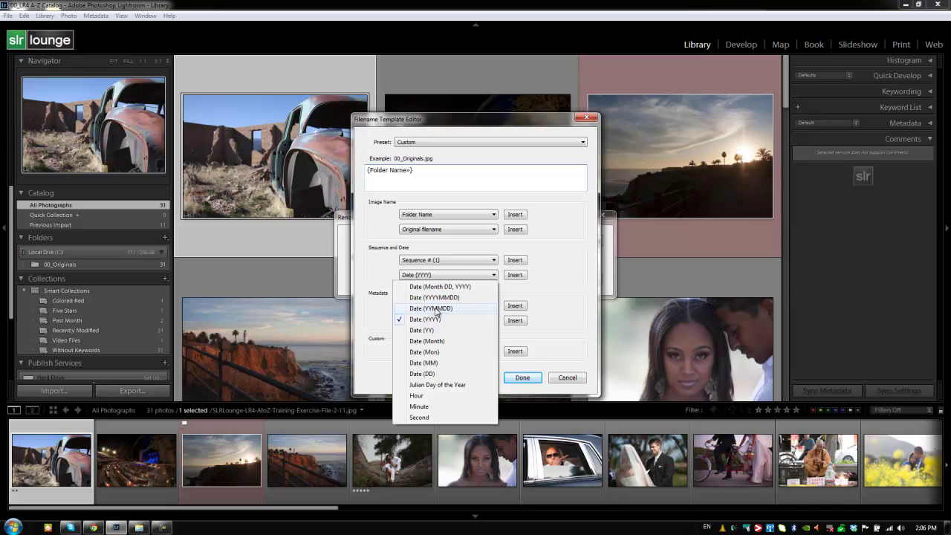
left_click(440, 309)
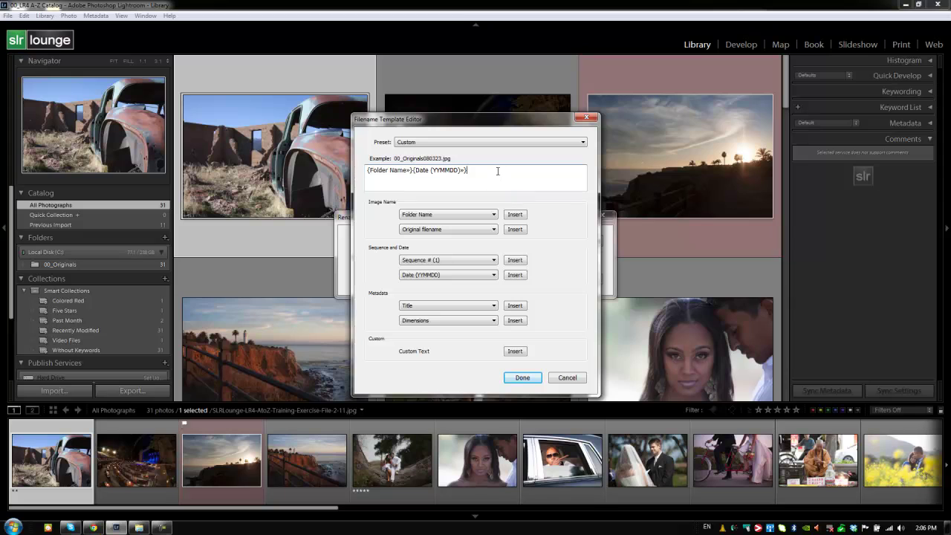
Append Sequence # (0001) and Copyright tokens, then place the cursor after Folder Name
left_click(445, 260)
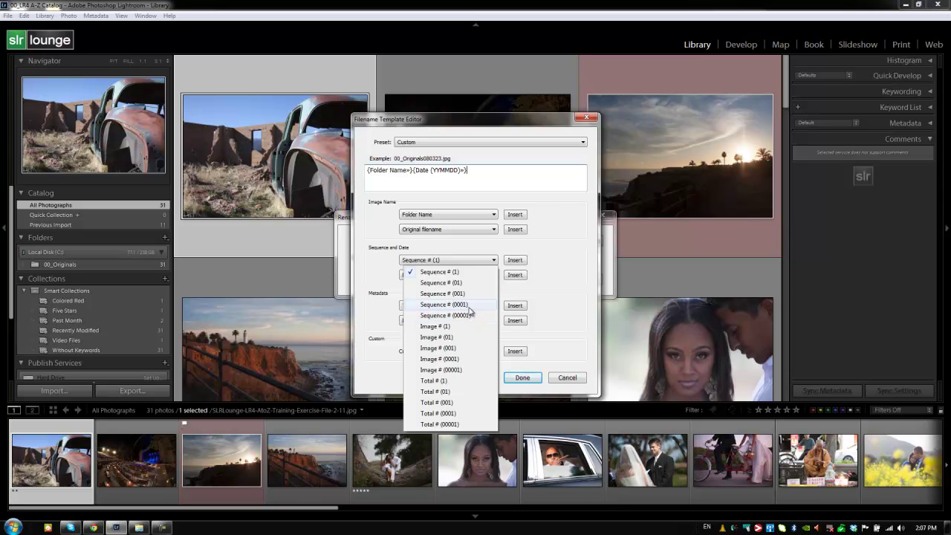
left_click(469, 306)
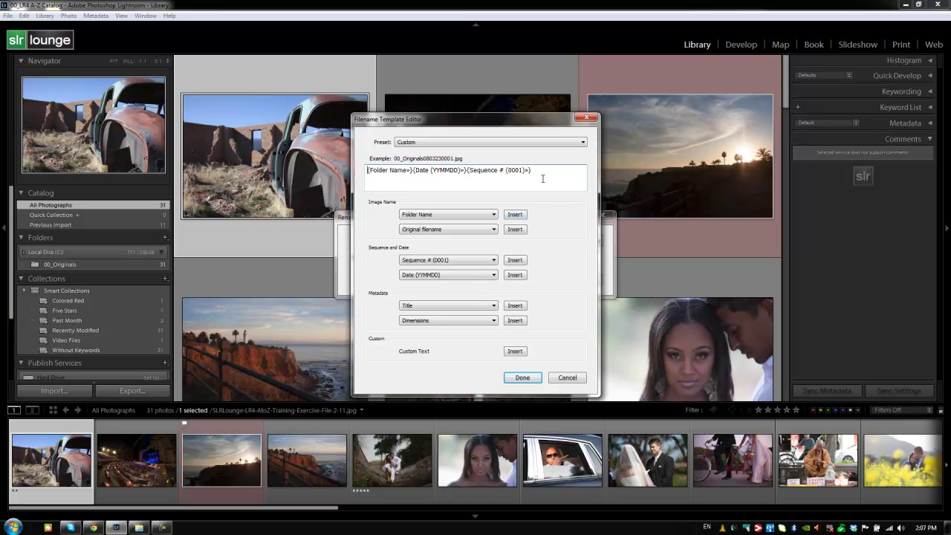
left_click(434, 307)
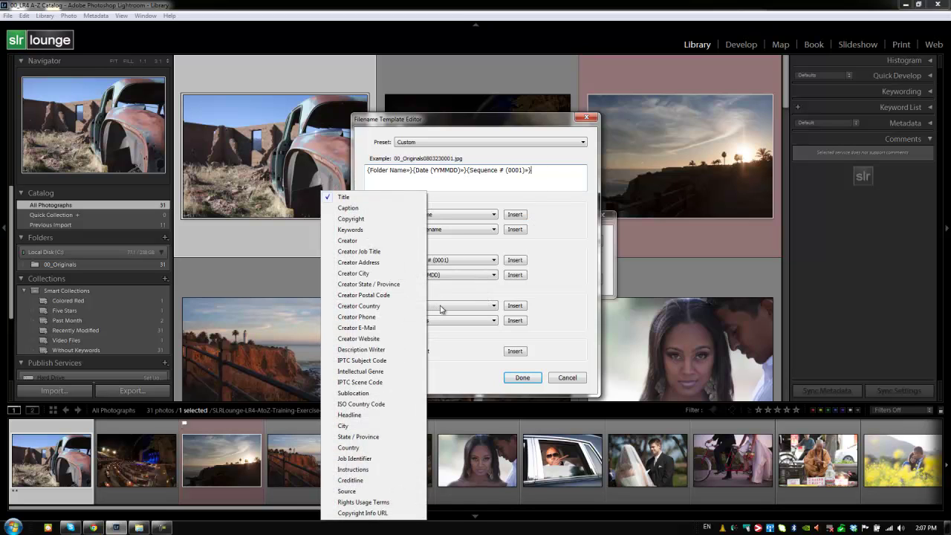
left_click(390, 221)
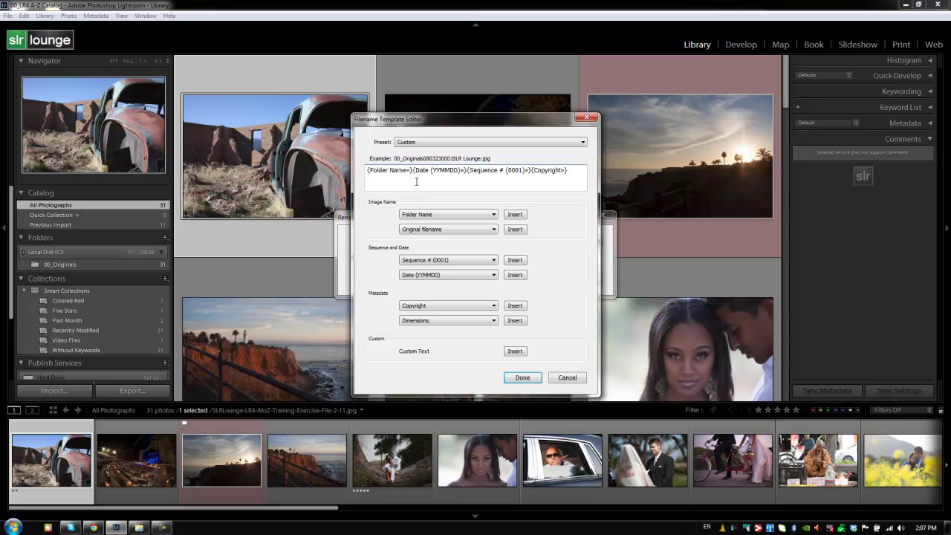
left_click(413, 172)
Add an underscore after Folder Name and hyphens between date, sequence and Copyright
type("_")
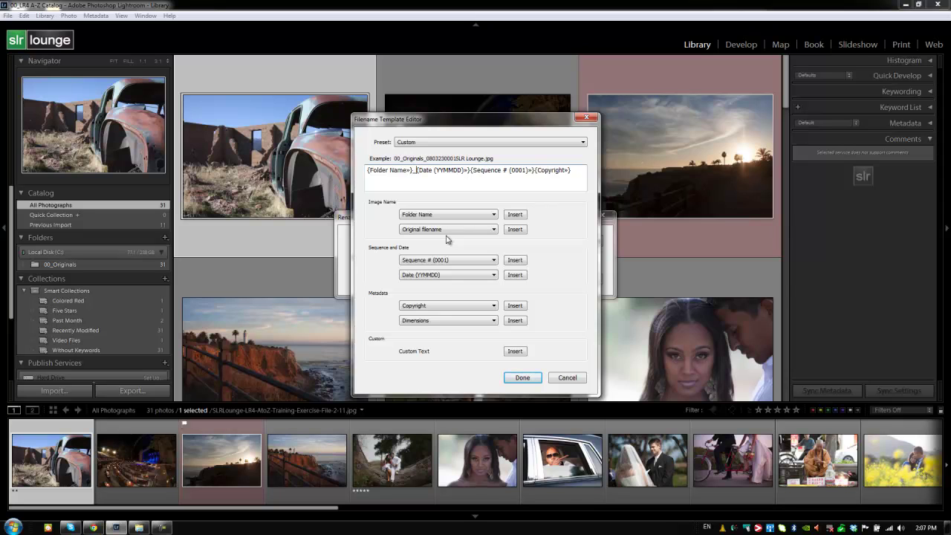
key("shift+Right")
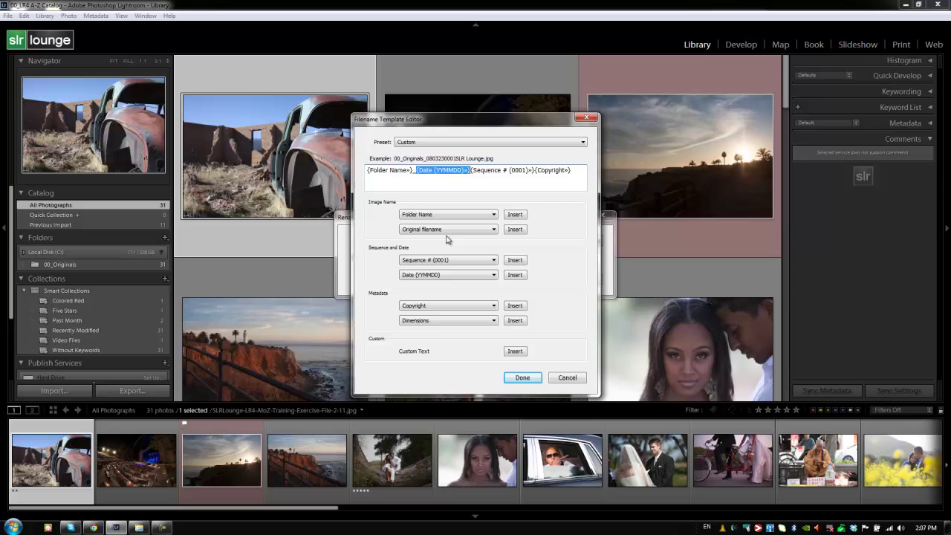
key("Right")
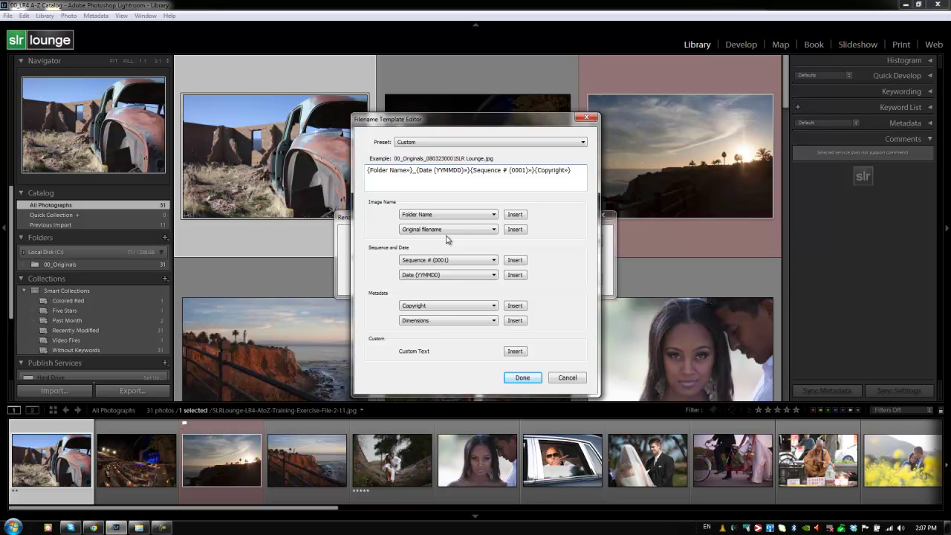
type("-")
key("shift+Right")
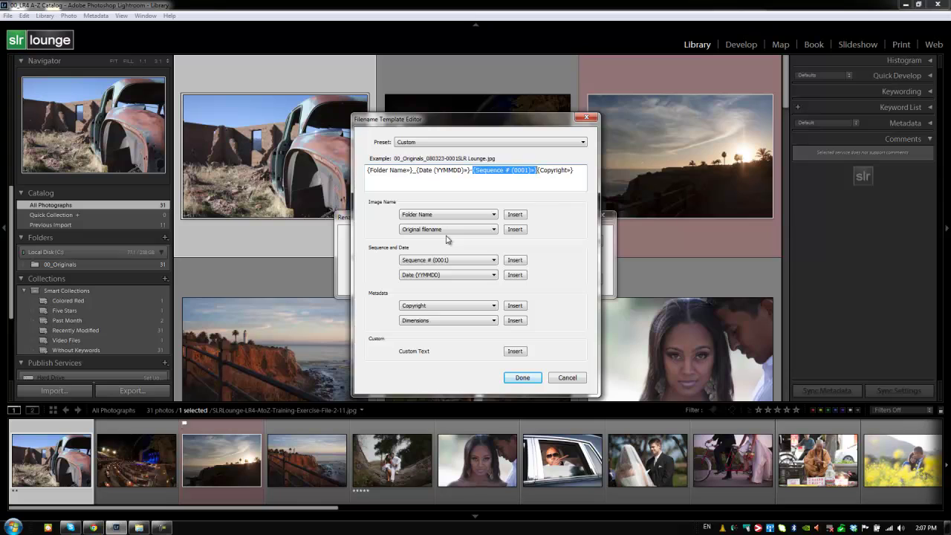
key("Right")
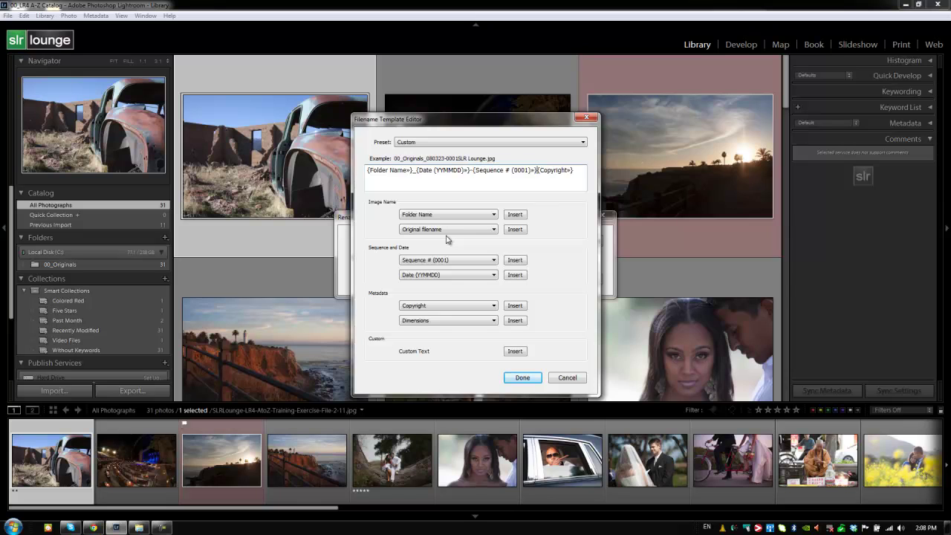
type("&")
key("BackSpace")
type("-")
key("shift+Left")
type("-")
Save the current template as a new preset named Test
left_click(458, 142)
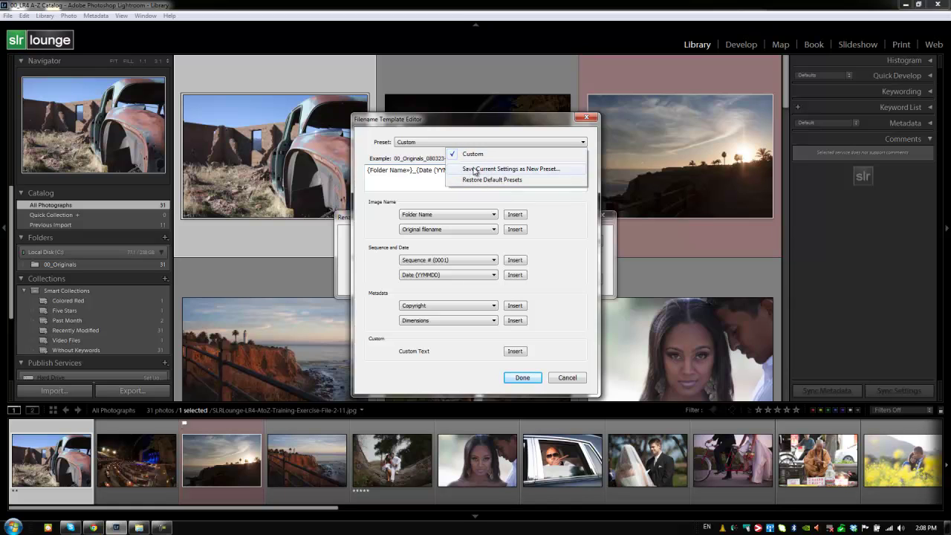
left_click(481, 171)
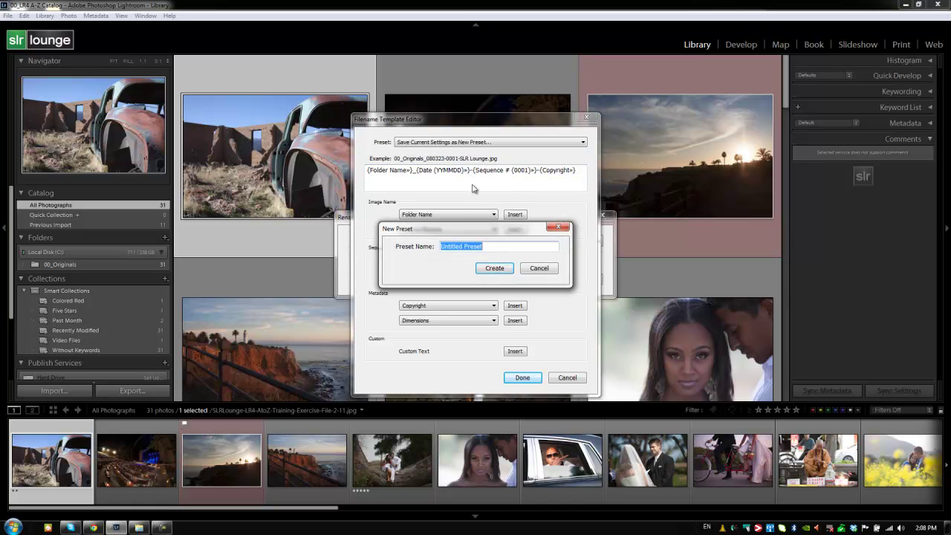
type("Test")
Create the Test preset and return to Rename 1 Photo with Test naming selected
left_click(502, 271)
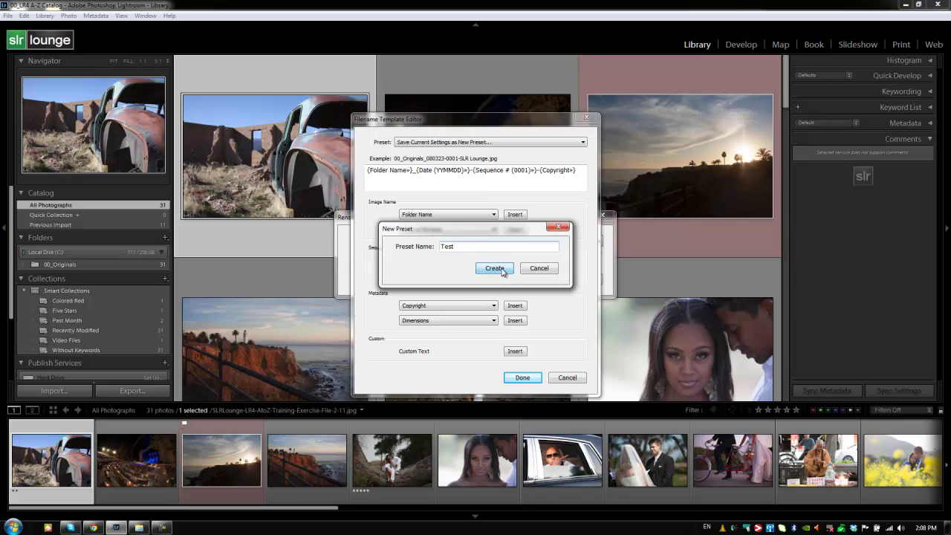
left_click(523, 379)
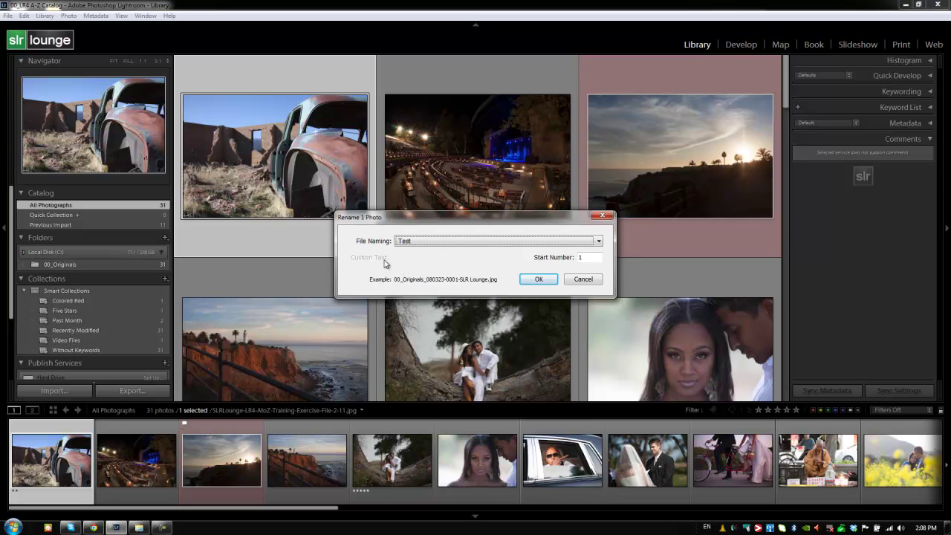
left_click(410, 242)
left_click(415, 249)
Set the start number to 1, after trying 100 and 0
double_click(587, 257)
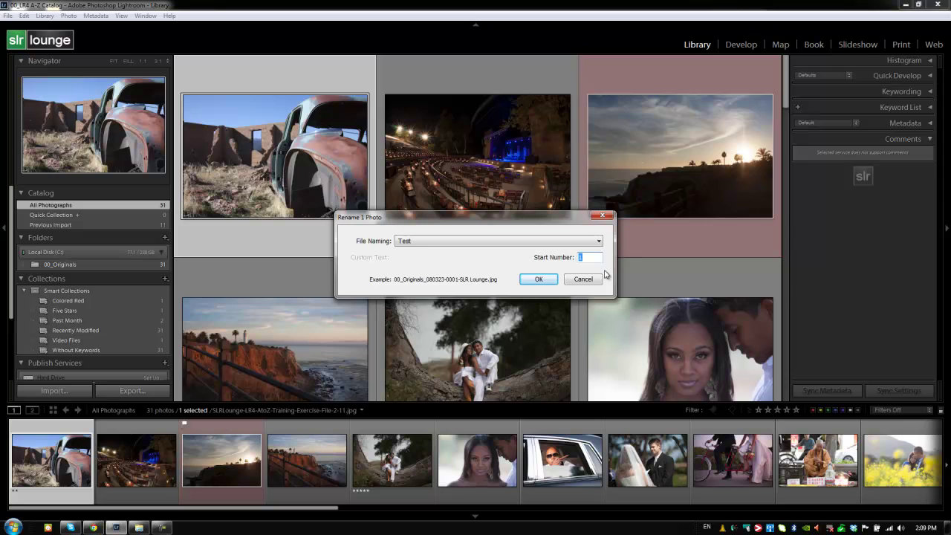
type("100")
left_click_drag(586, 257, 572, 263)
type("0")
left_click_drag(579, 264, 590, 262)
type("1")
Reopen the template editor and clear the whole filename template
left_click(437, 243)
left_click(414, 266)
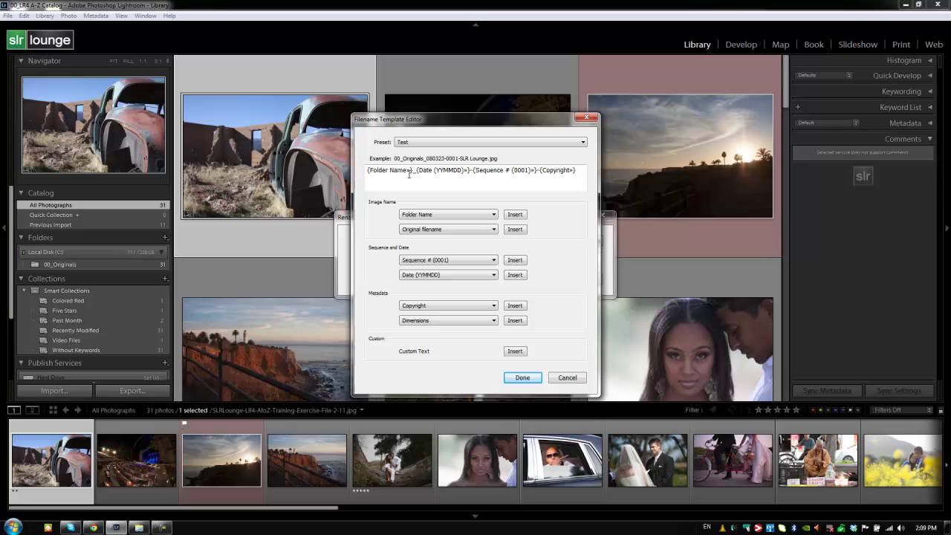
left_click(427, 171)
left_click_drag(572, 172, 237, 173)
key("Delete")
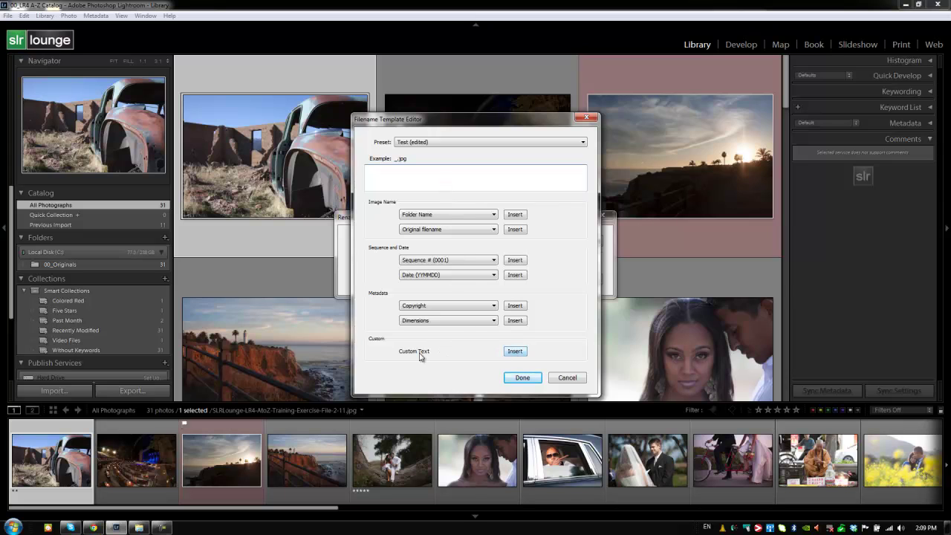
Build the template as {Custom Text}-{Sequence # (0001)}
left_click(522, 352)
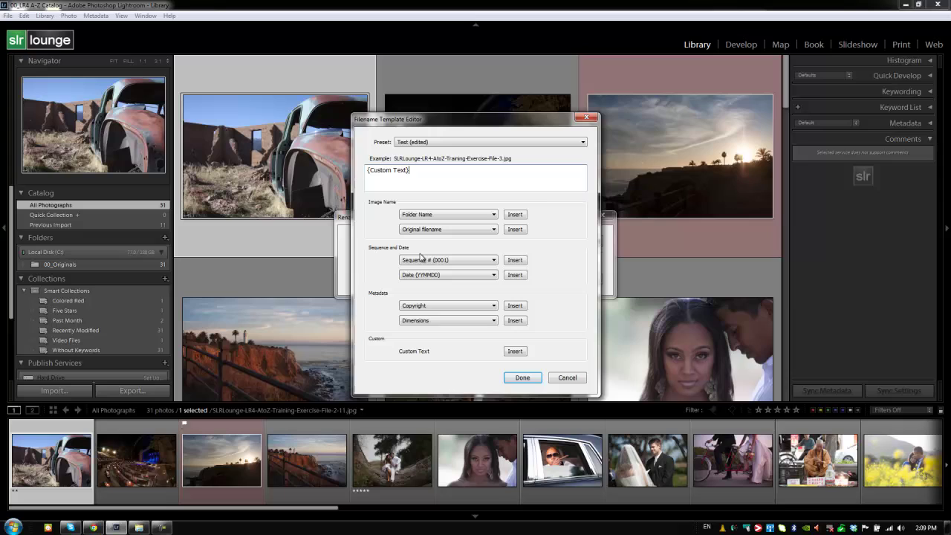
type("-")
left_click(449, 261)
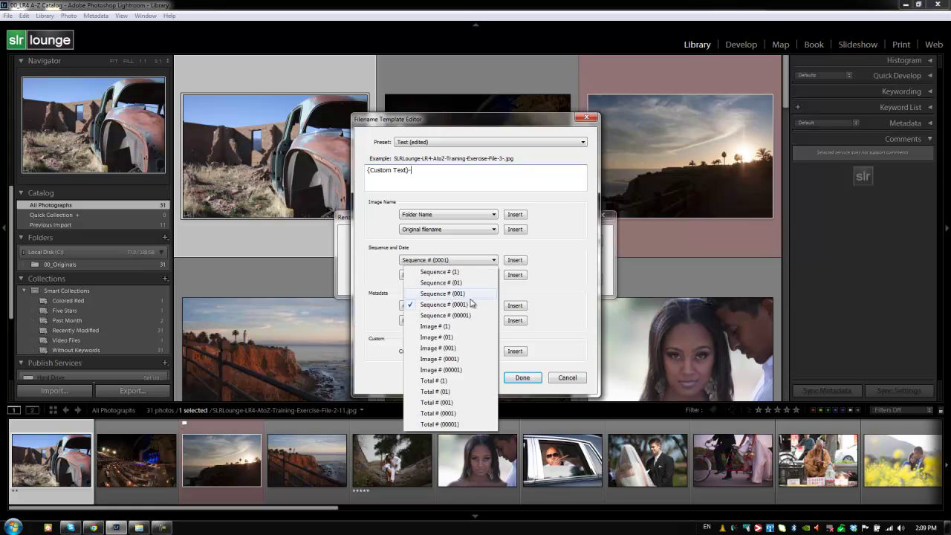
left_click(446, 308)
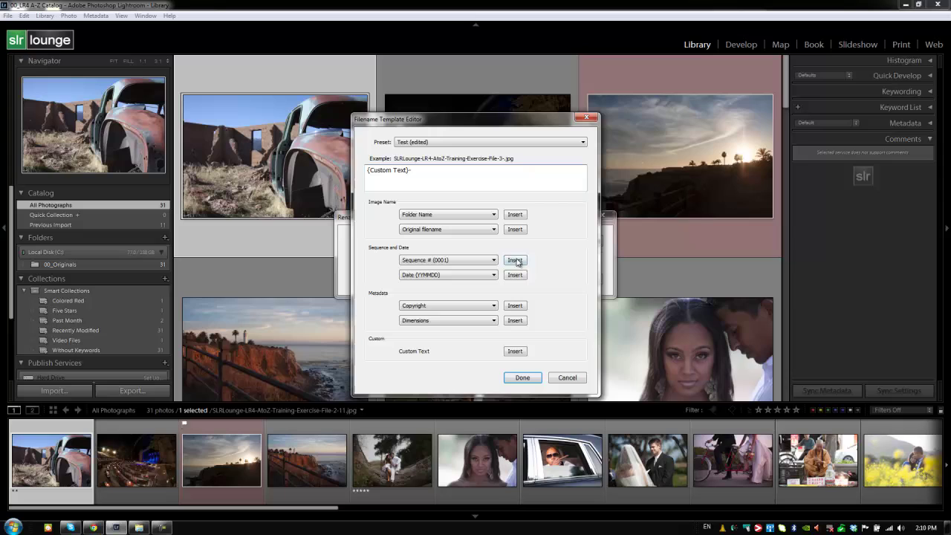
left_click(515, 260)
left_click(483, 185)
left_click(450, 143)
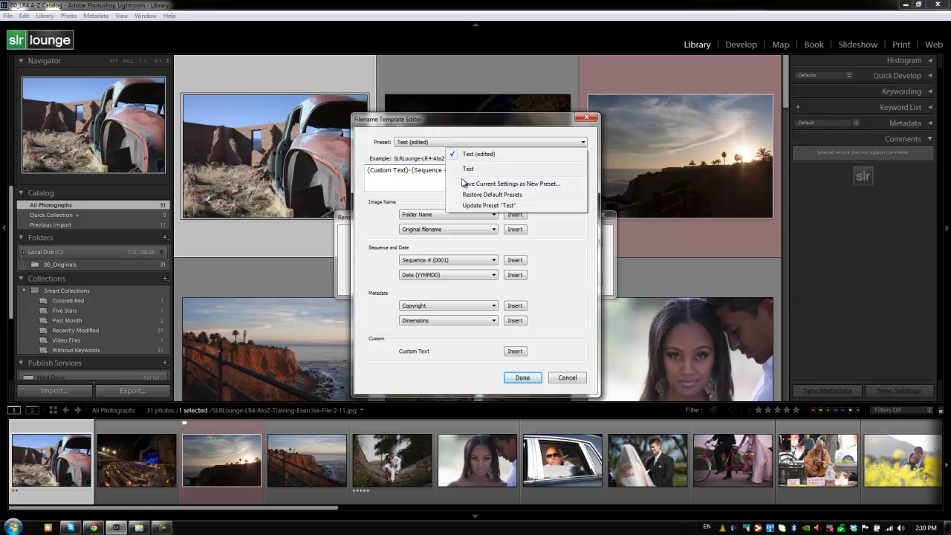
Save the template as preset 'Typical Rename Preset' and return to Rename 1 Photo
left_click(481, 184)
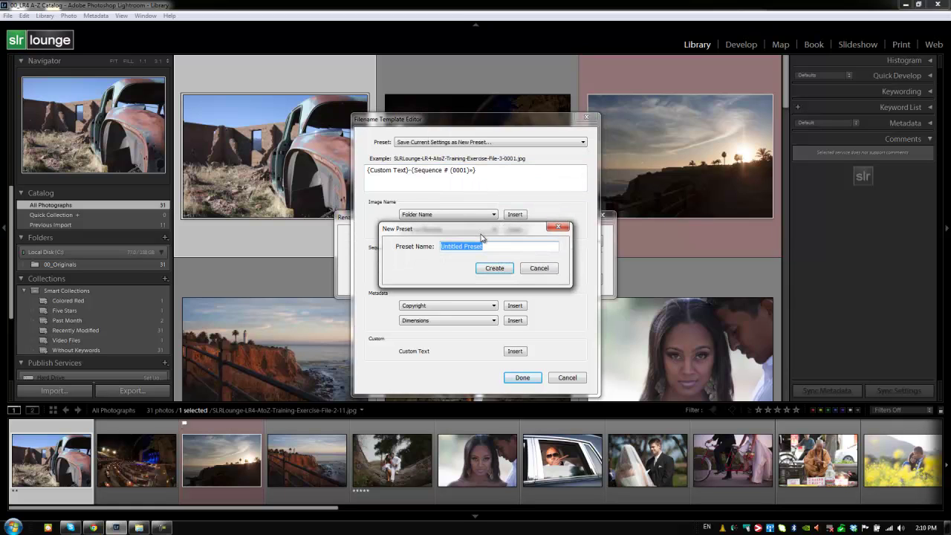
type("Typical Rename Preset")
left_click(494, 268)
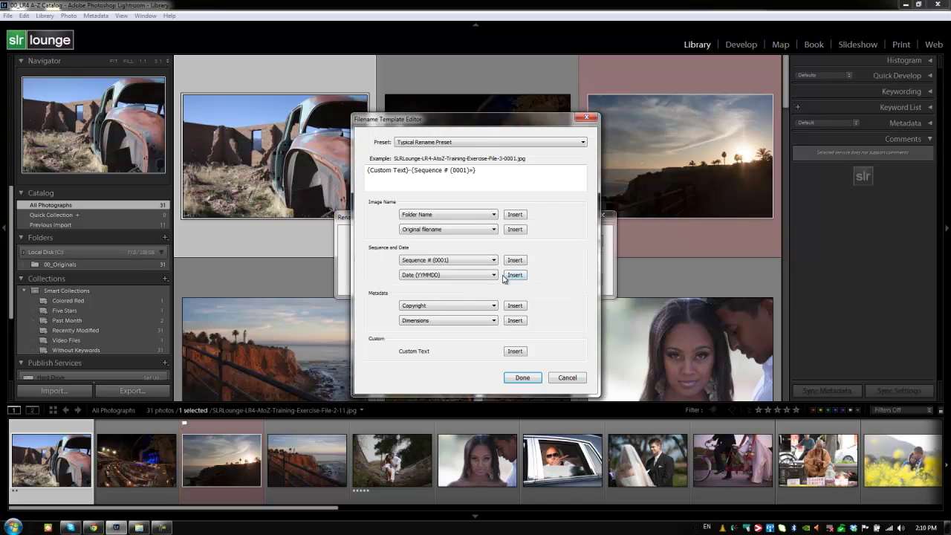
left_click(522, 377)
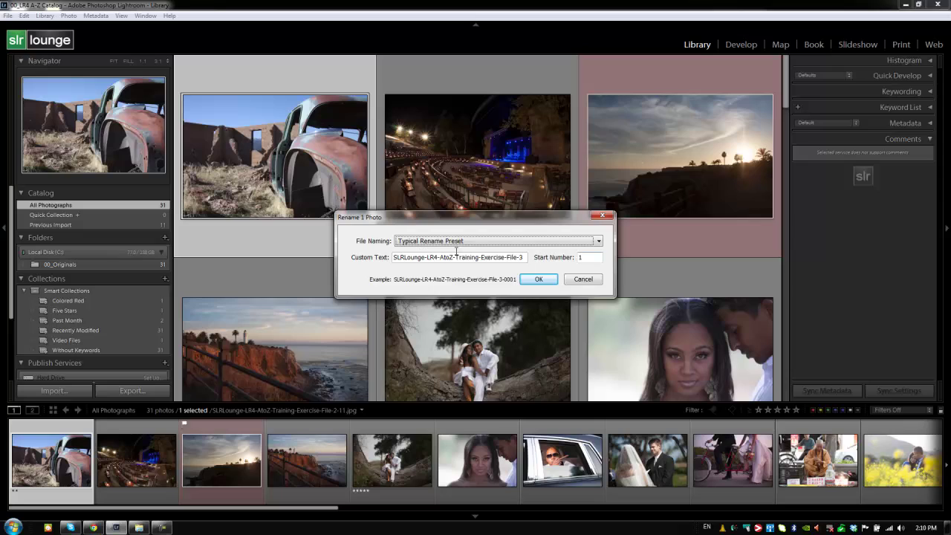
Enter custom text 'las-vegas-vacation-photography' and move on to Start Number
key("Tab")
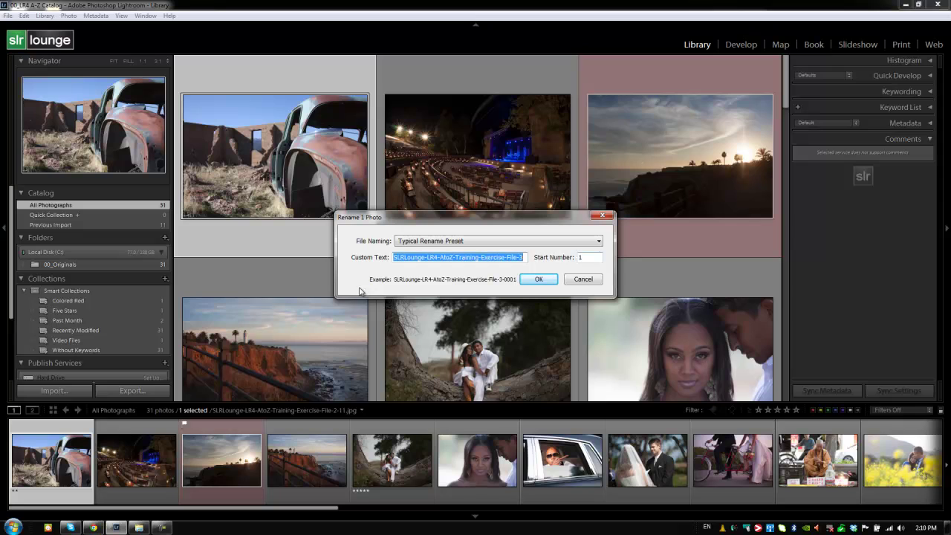
type("las-vegas-")
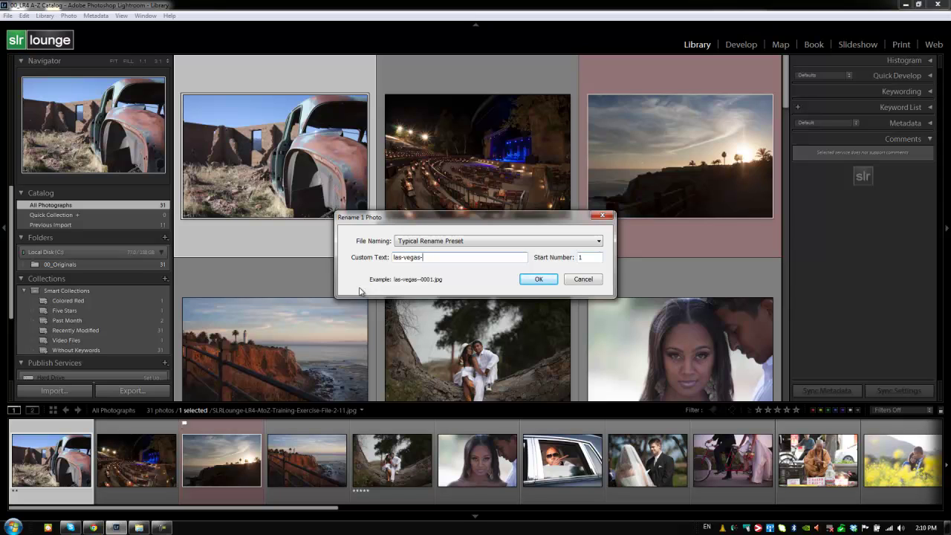
type("vacation-photography")
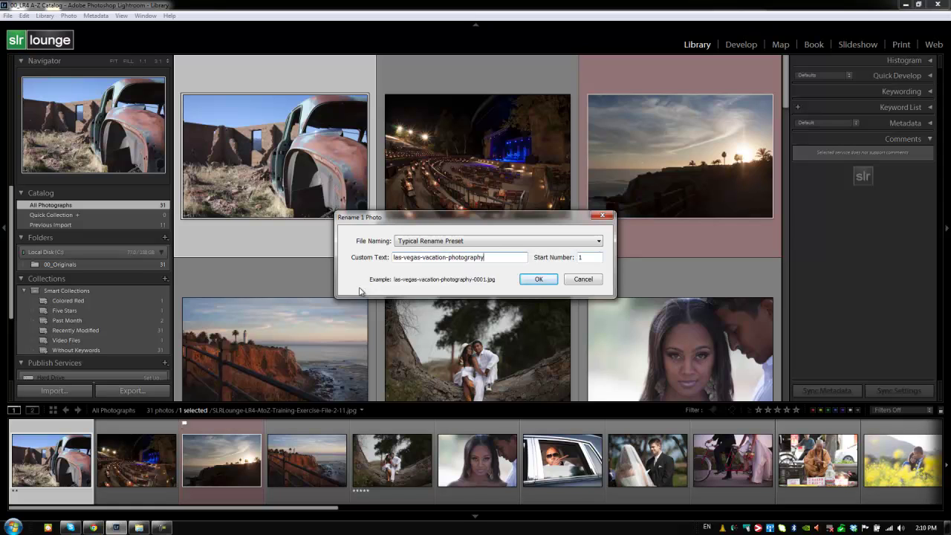
key("Tab")
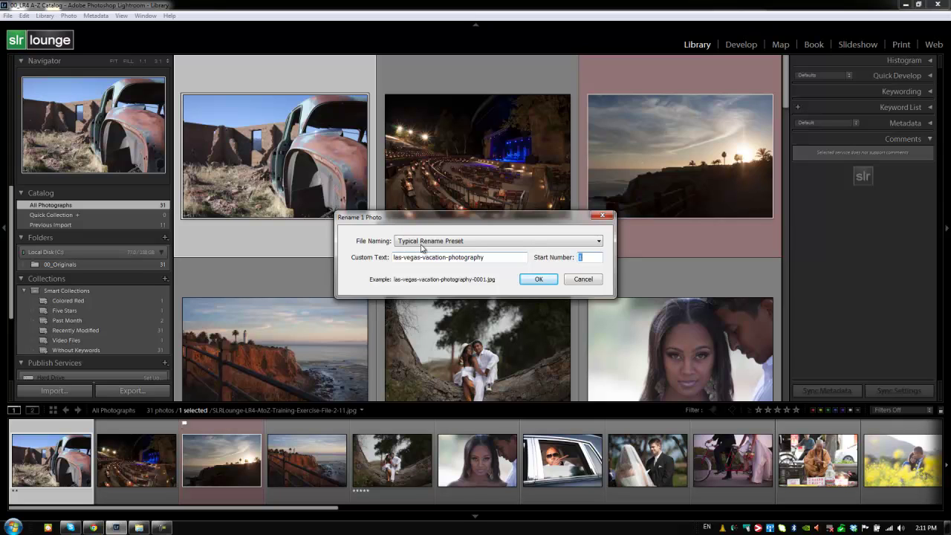
Cancel the single-photo rename and select all 31 photos in the Library grid
left_click(583, 280)
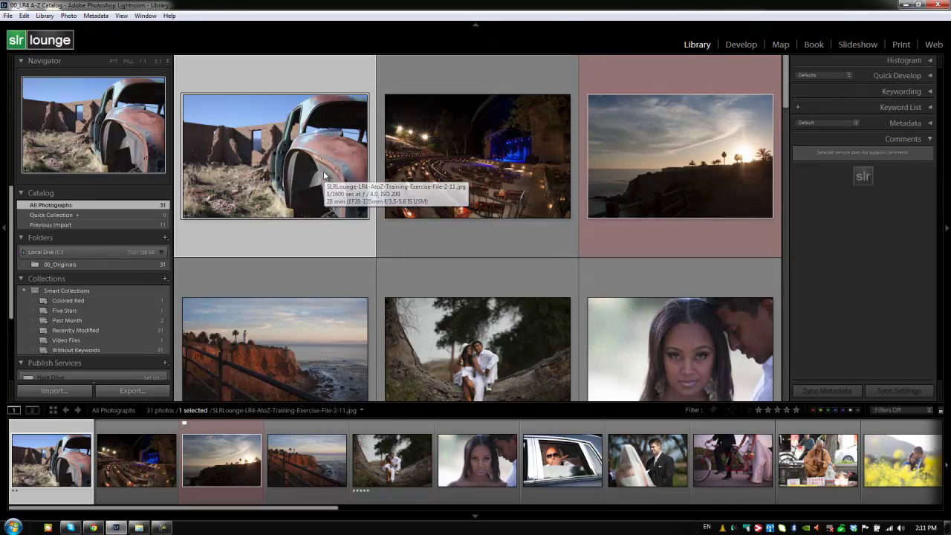
left_click(635, 311, "shift")
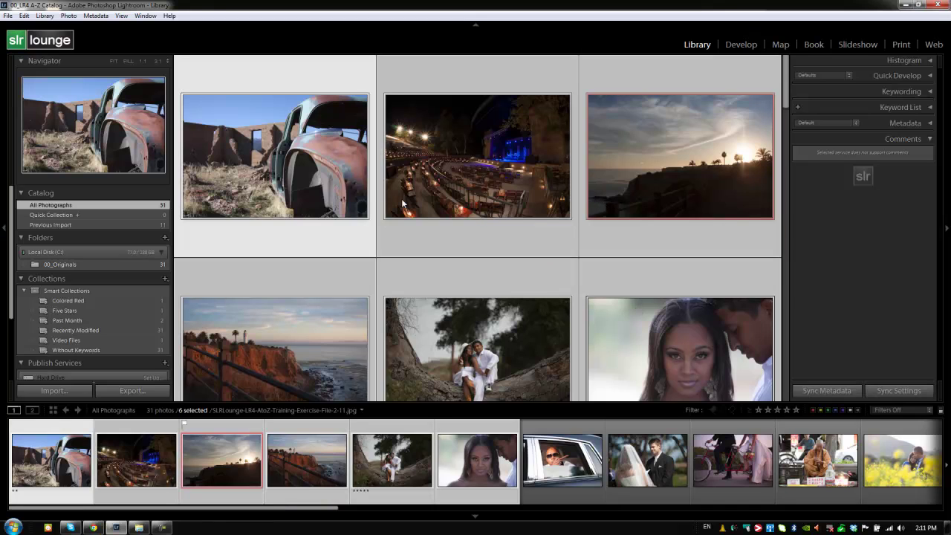
left_click(307, 132)
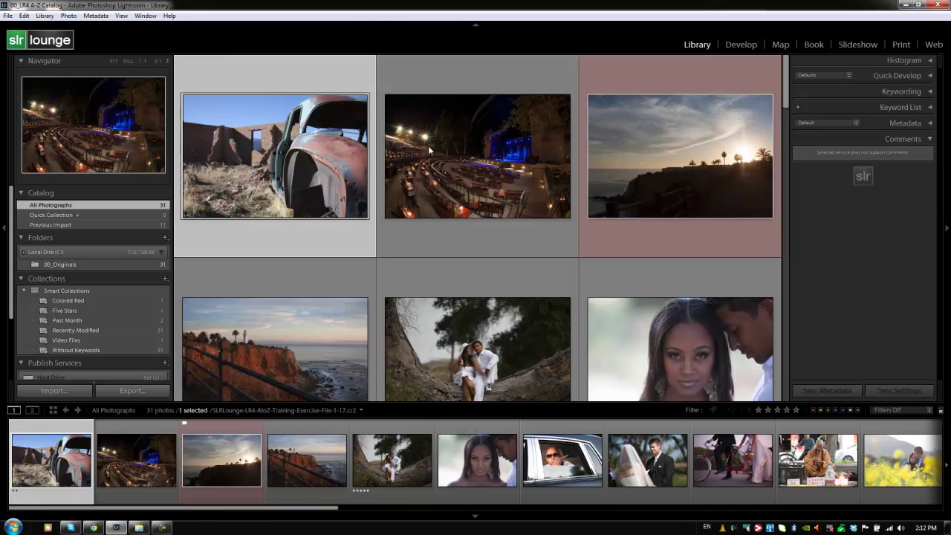
left_click(680, 174, "ctrl")
left_click(494, 299, "ctrl")
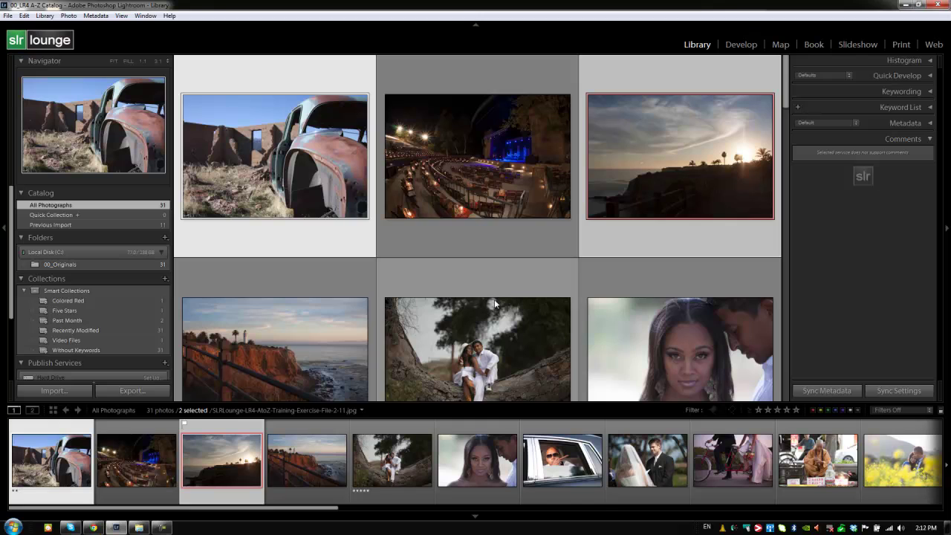
left_click(656, 306, "ctrl")
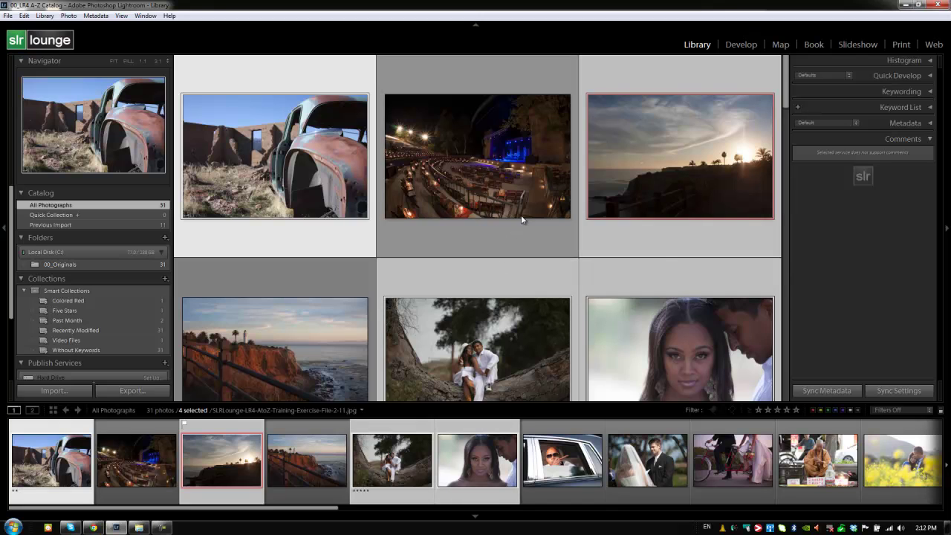
left_click(459, 136)
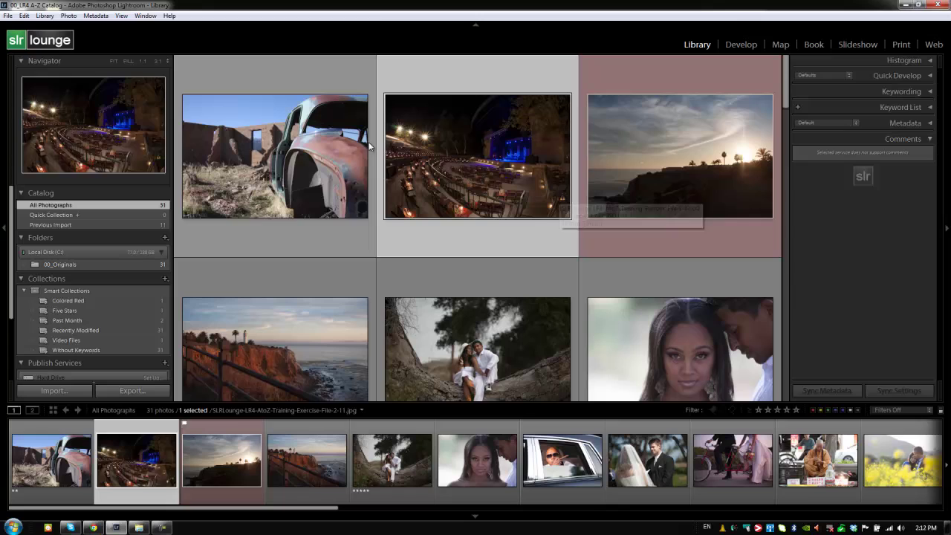
key("Left")
key("ctrl+a")
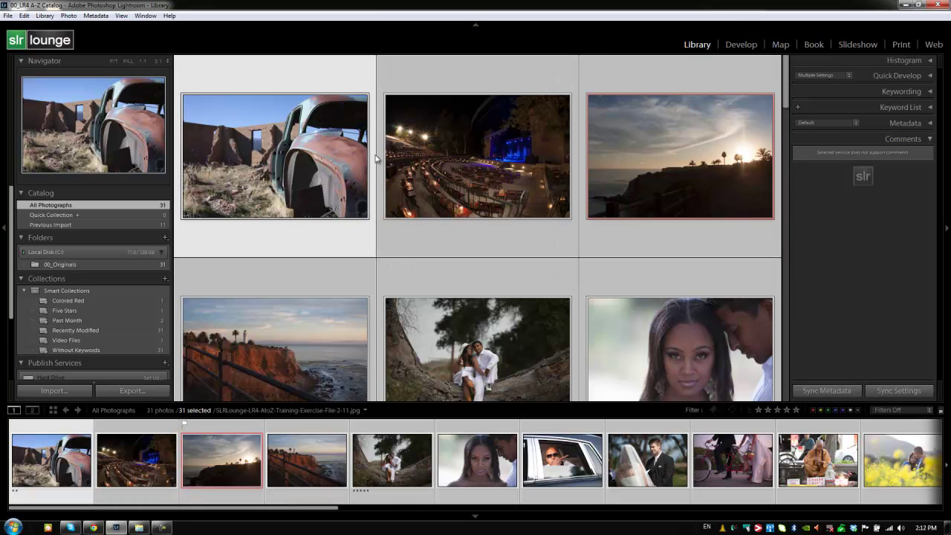
Bring up the Rename 31 Photos dialog with F2, then cancel it, leaving the original filenames
key("F2")
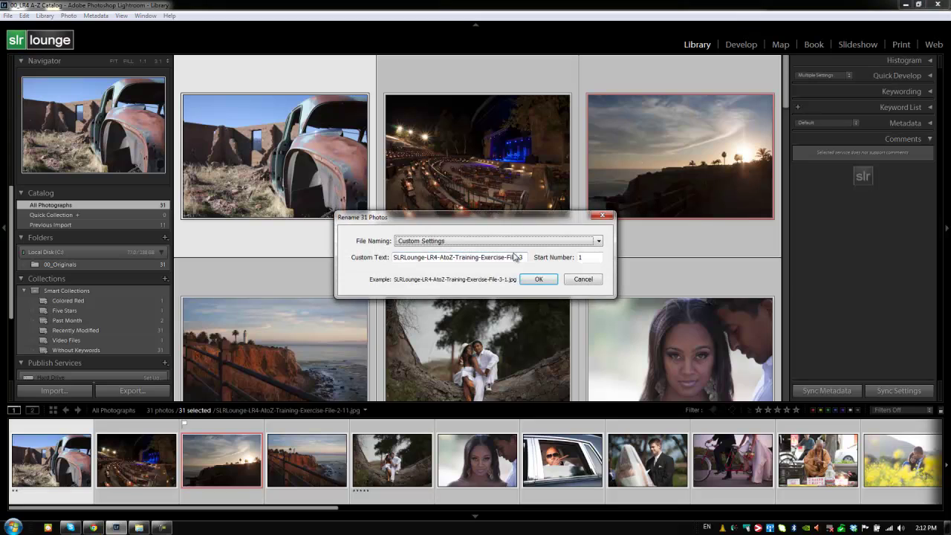
left_click(583, 279)
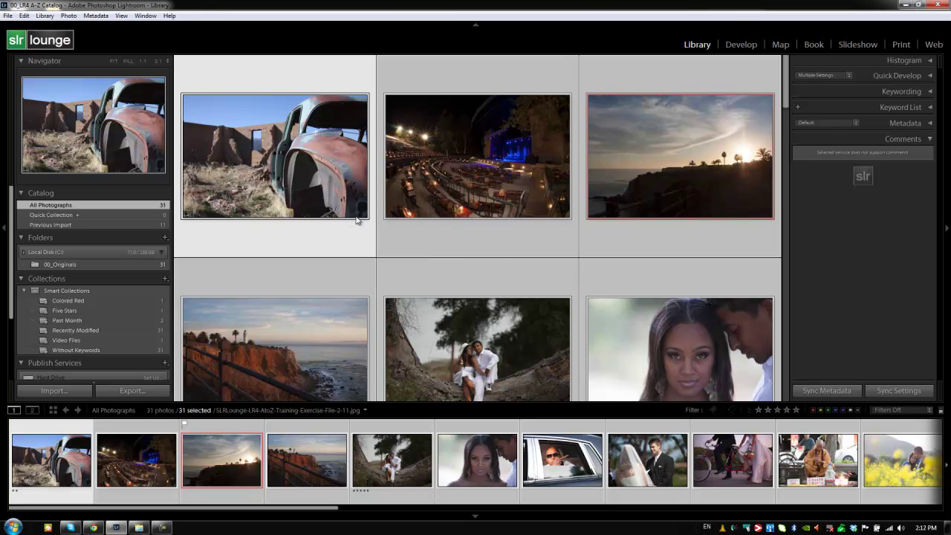